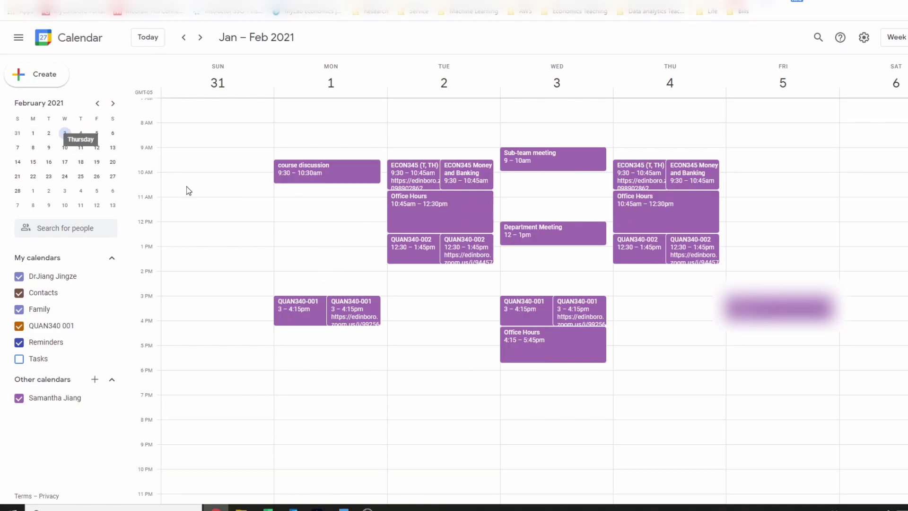
- Create a Monday, February 1 event at 11:00am with full details, titled "economics class 001"
left_click(300, 204)
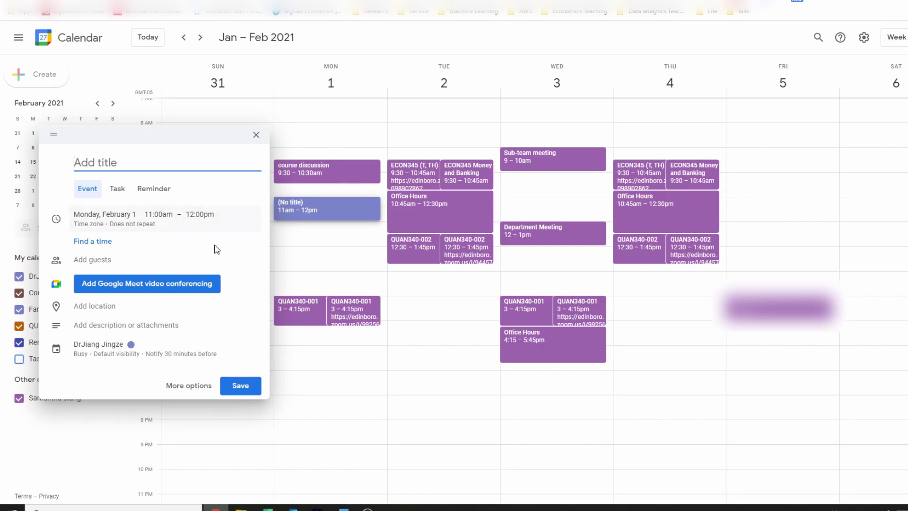
left_click(191, 386)
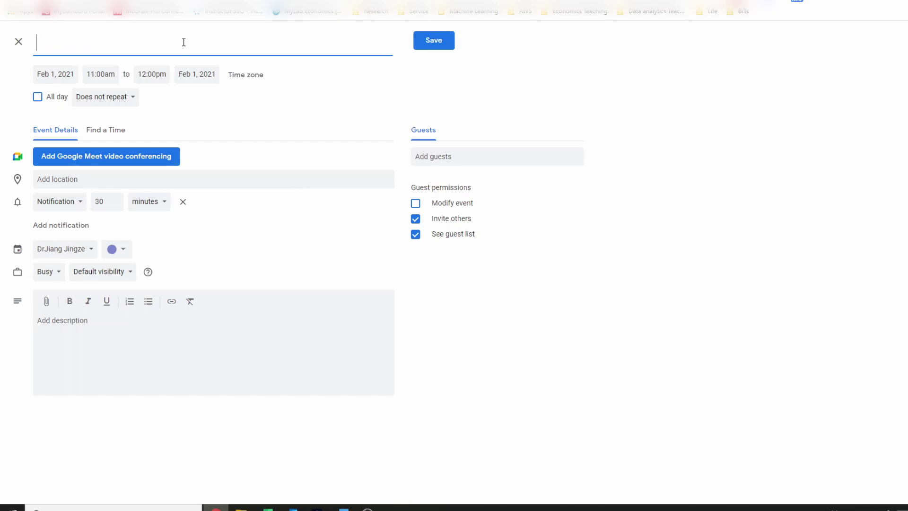
type("economcis cla")
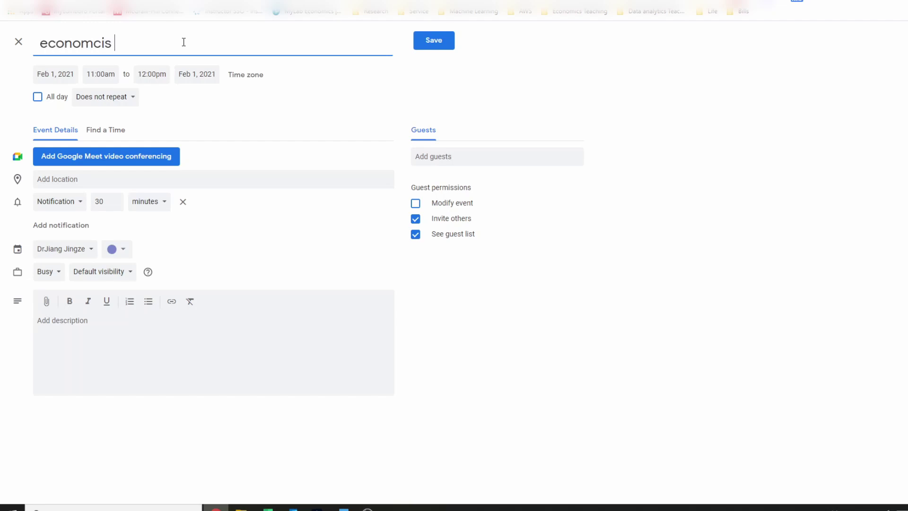
key("BackSpace")
key("BackSpace")
key("BackSpace")
key("BackSpace")
key("BackSpace")
key("BackSpace")
key("BackSpace")
type("ics class 001")
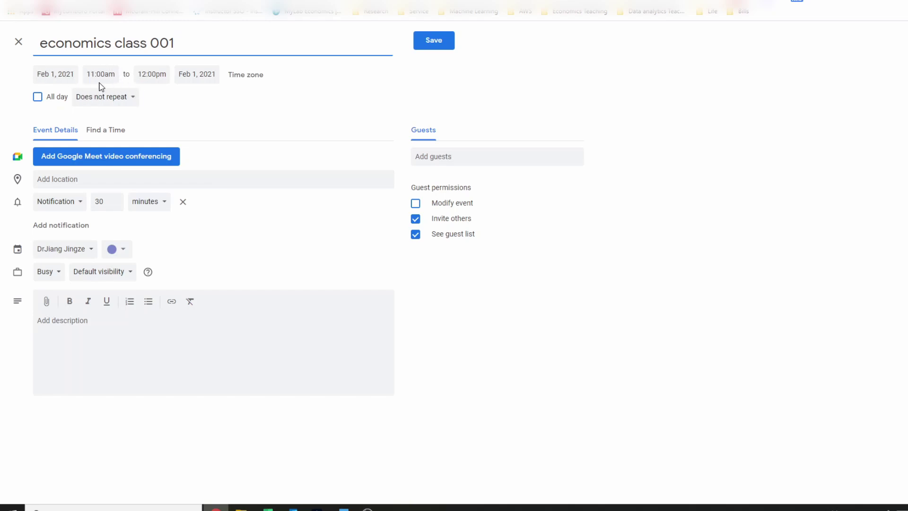
- Set the event's end time to 12:30pm and repeat it weekly on Monday and Wednesday until May 3, 2021
left_click(143, 74)
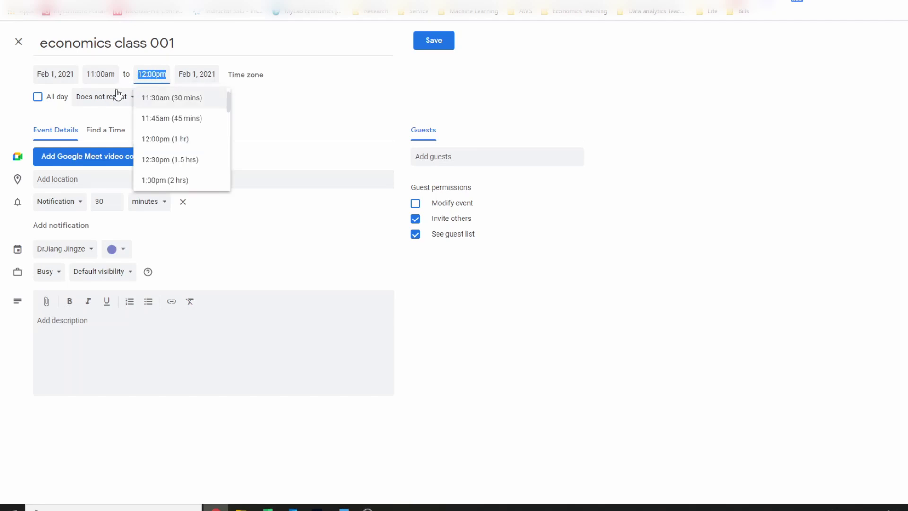
left_click(178, 159)
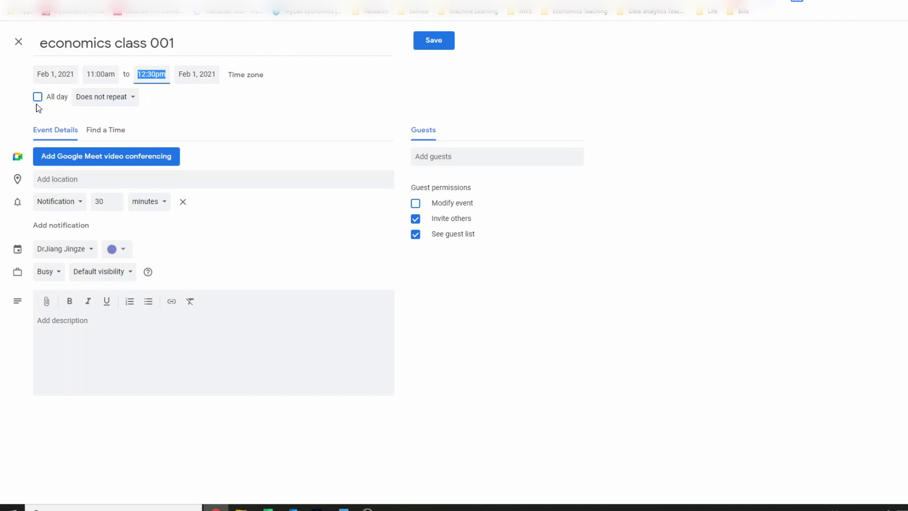
left_click(119, 100)
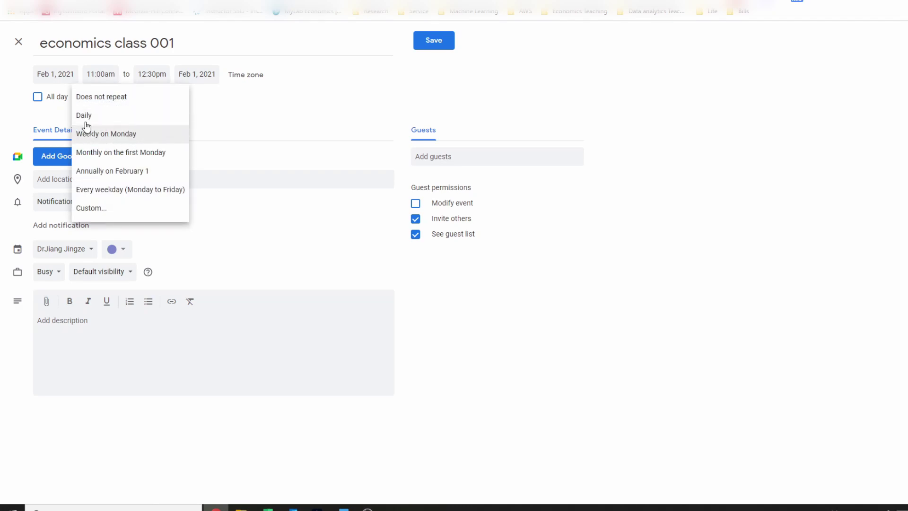
left_click(97, 210)
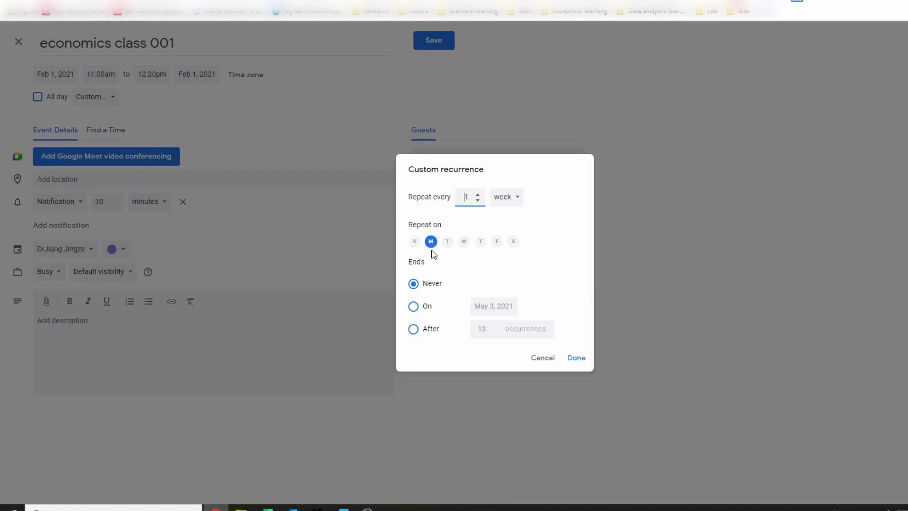
left_click(464, 242)
left_click(415, 309)
left_click(577, 358)
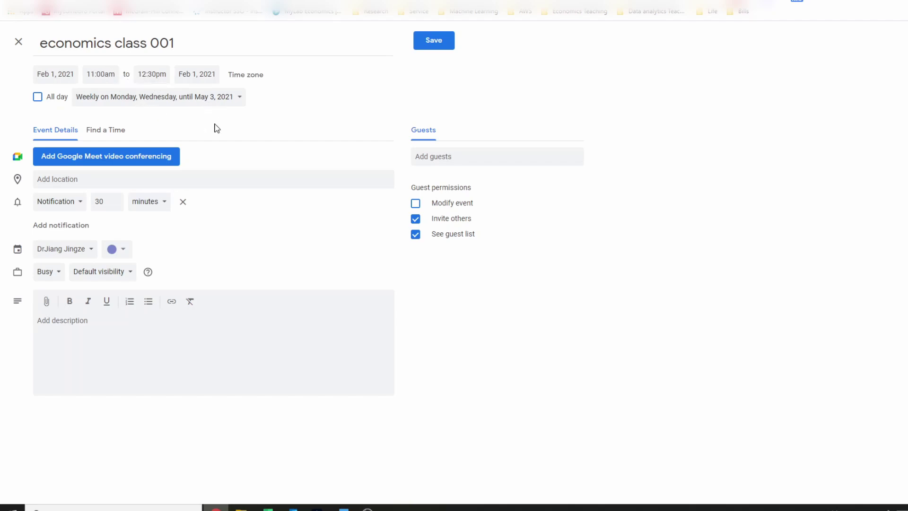
- Set the event's notification to 31 minutes before it starts
left_click(63, 180)
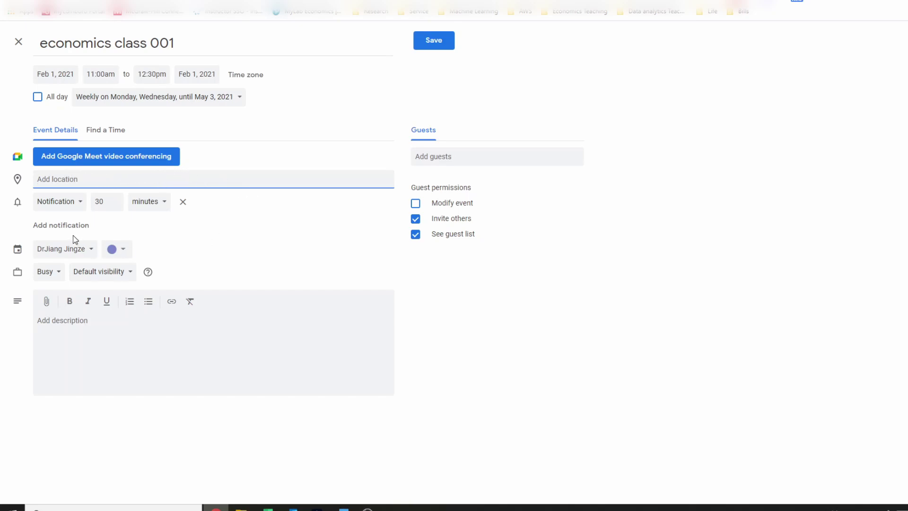
left_click(118, 203)
left_click(157, 204)
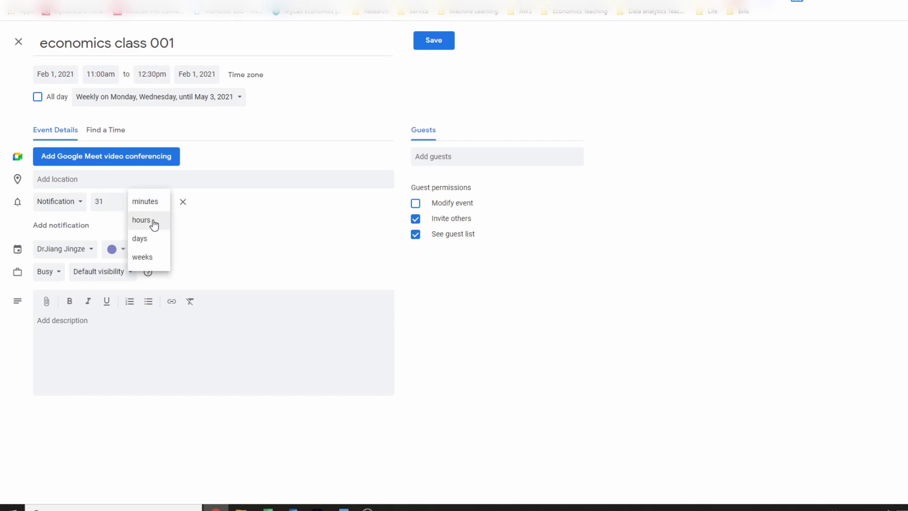
left_click(236, 227)
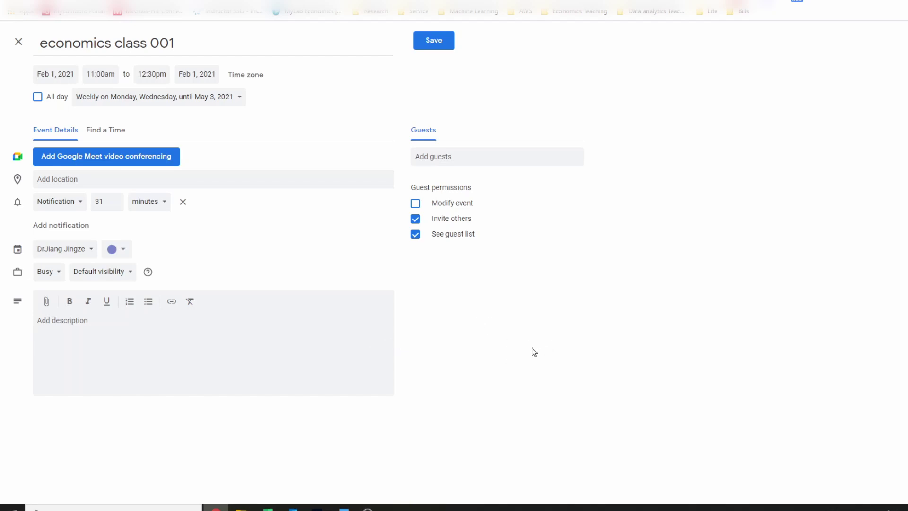
- Change the event's color to yellow and save the event
left_click(122, 255)
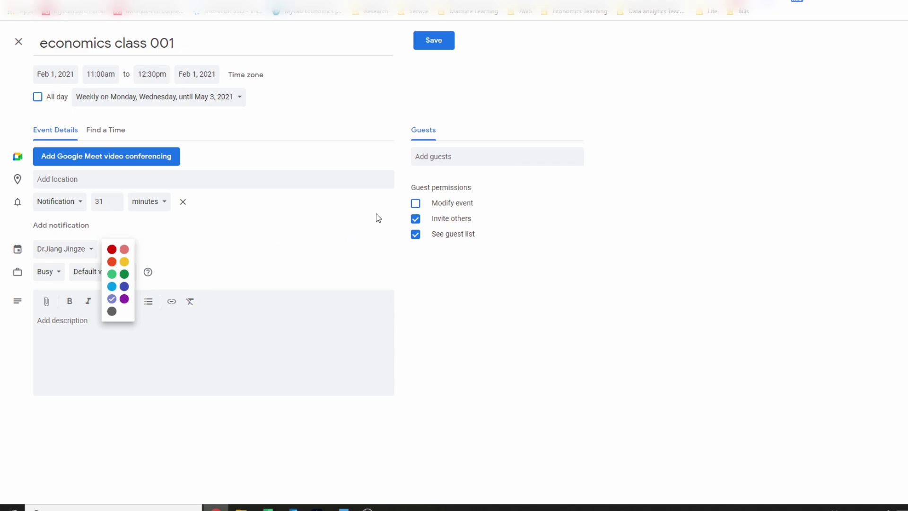
left_click(124, 261)
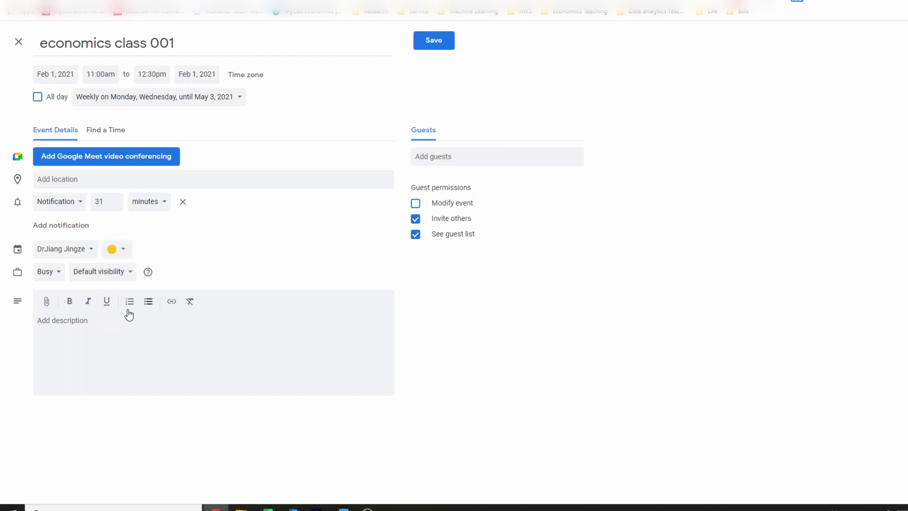
left_click(448, 50)
left_click(580, 309)
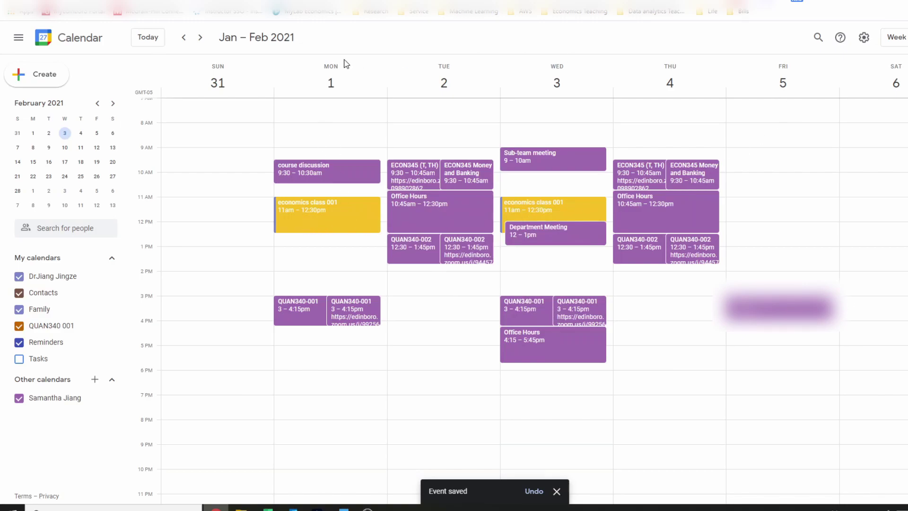
- Check the economics class 001 recurrence in the following week and delete all events in the series
left_click(200, 38)
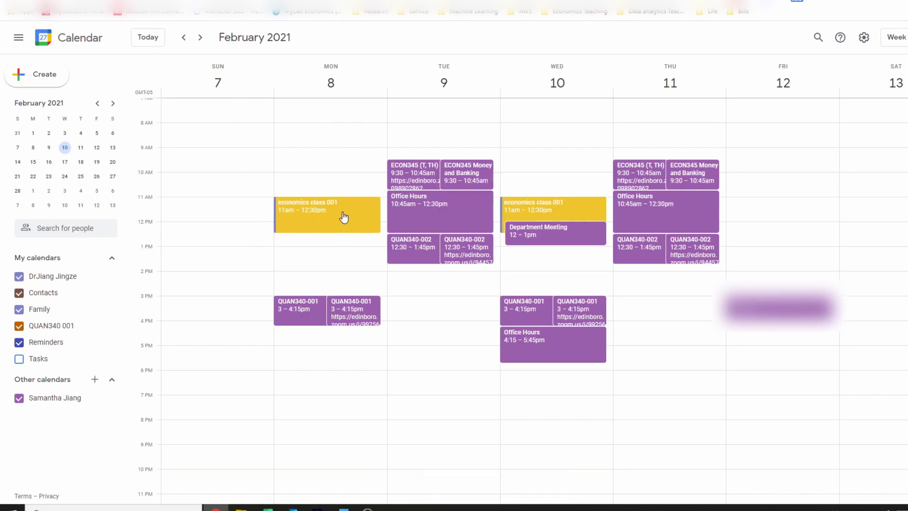
left_click(182, 41)
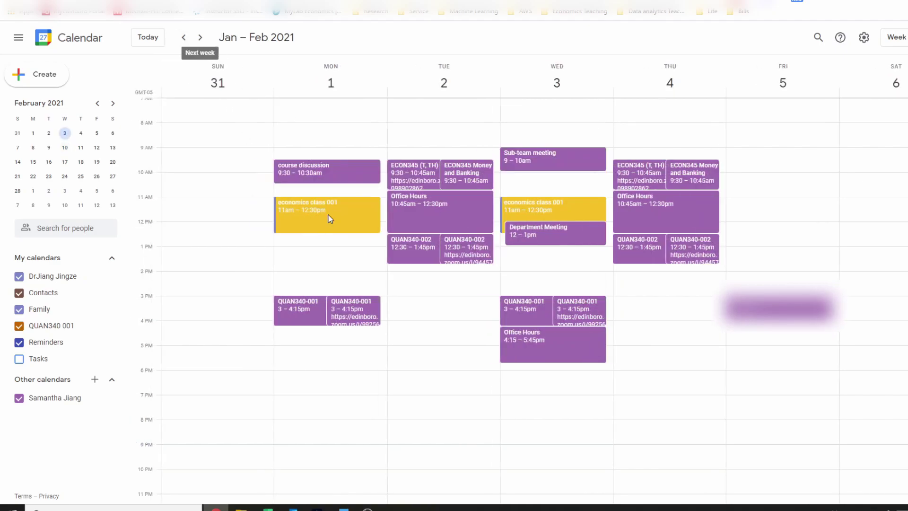
left_click(321, 209)
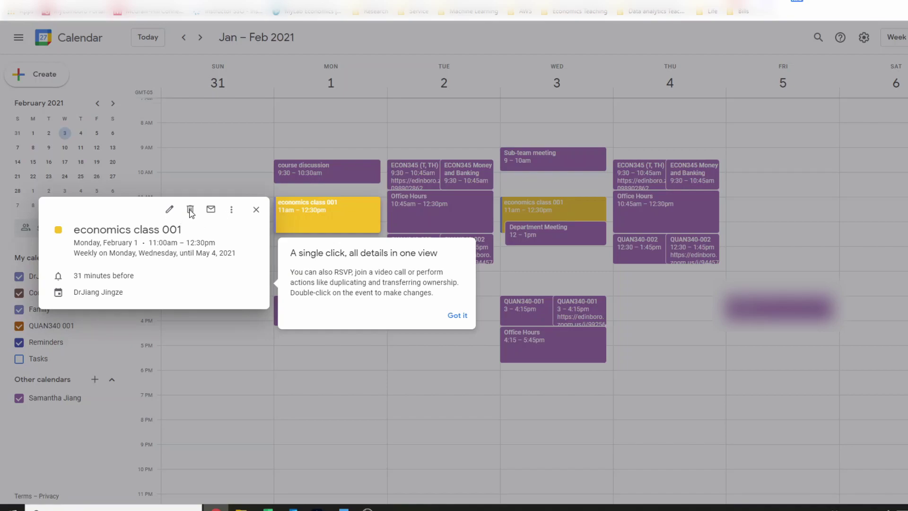
left_click(456, 315)
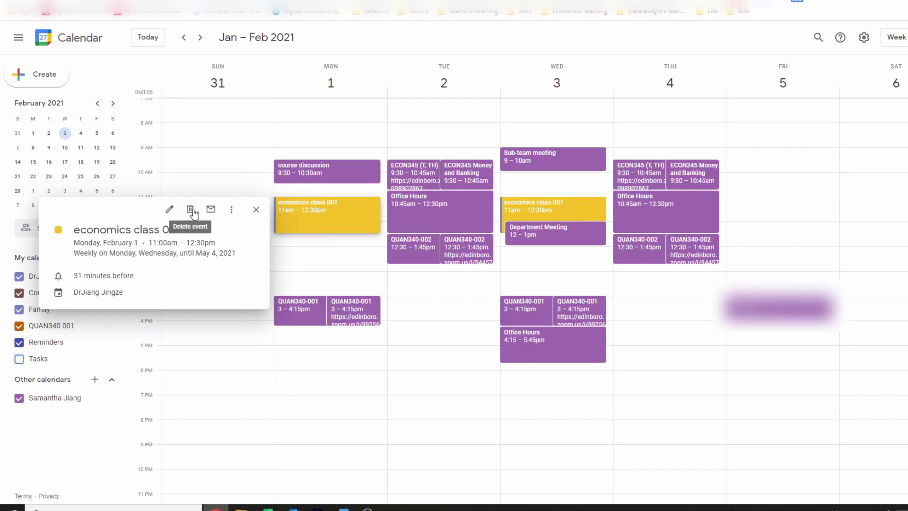
left_click(192, 211)
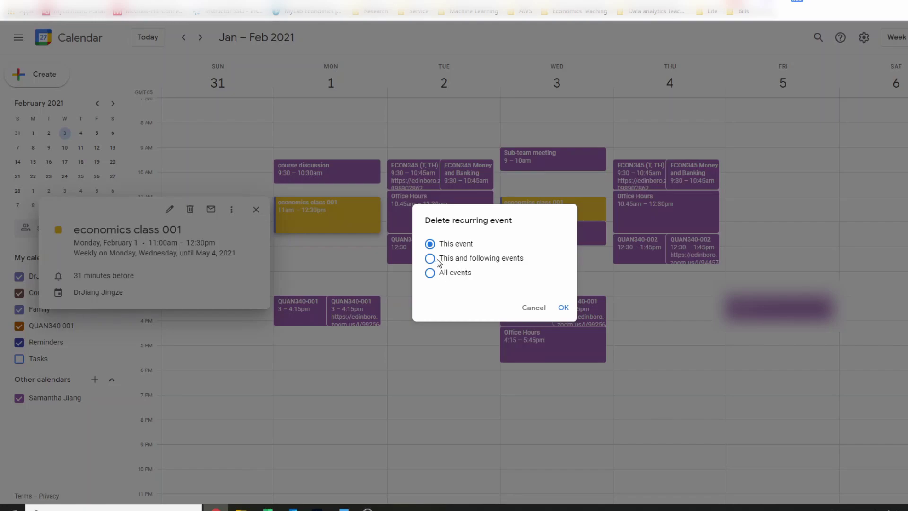
left_click(430, 273)
left_click(564, 308)
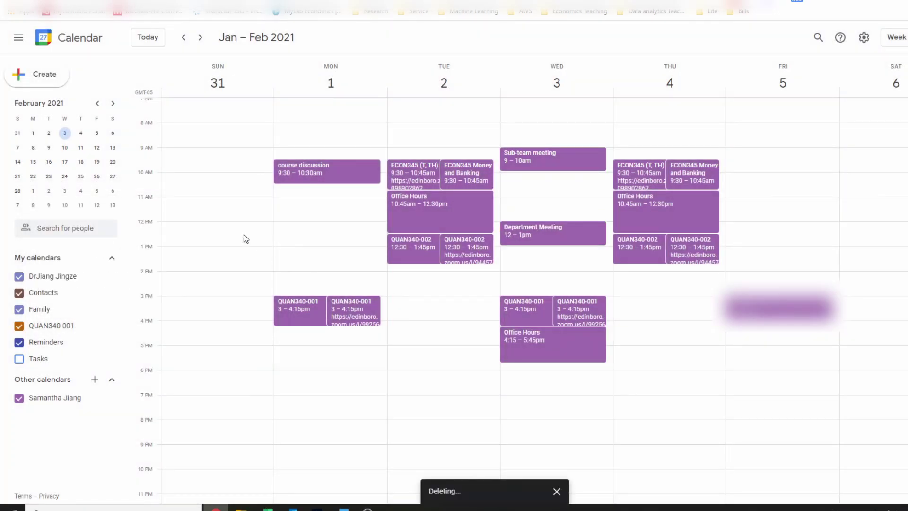
- Switch to the Econ345 calendar template in Word, hide the Navigation pane and review the study tasks and highlighted due dates
left_click(113, 103)
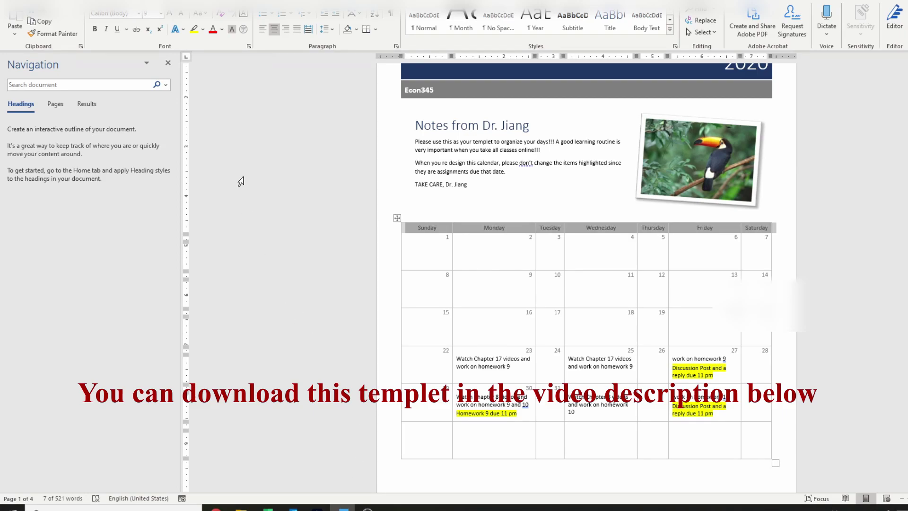
left_click(168, 63)
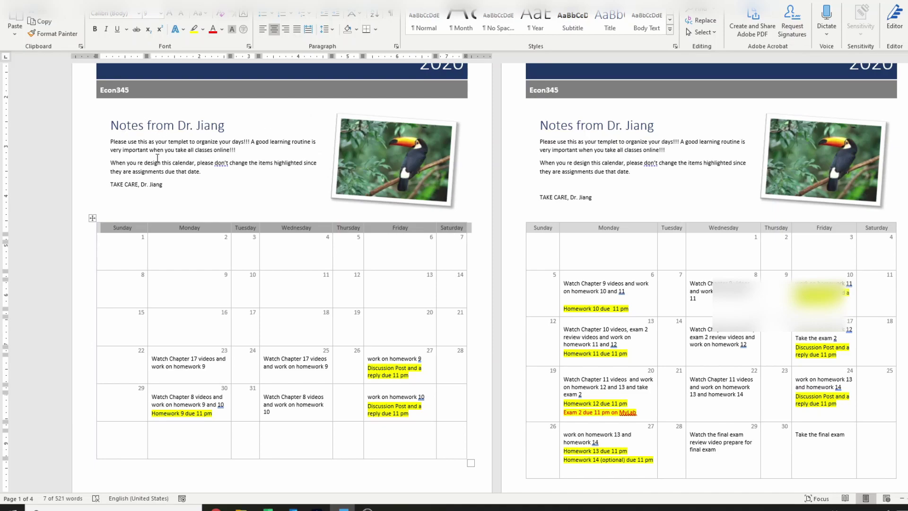
scroll(293, 189, "down", 2)
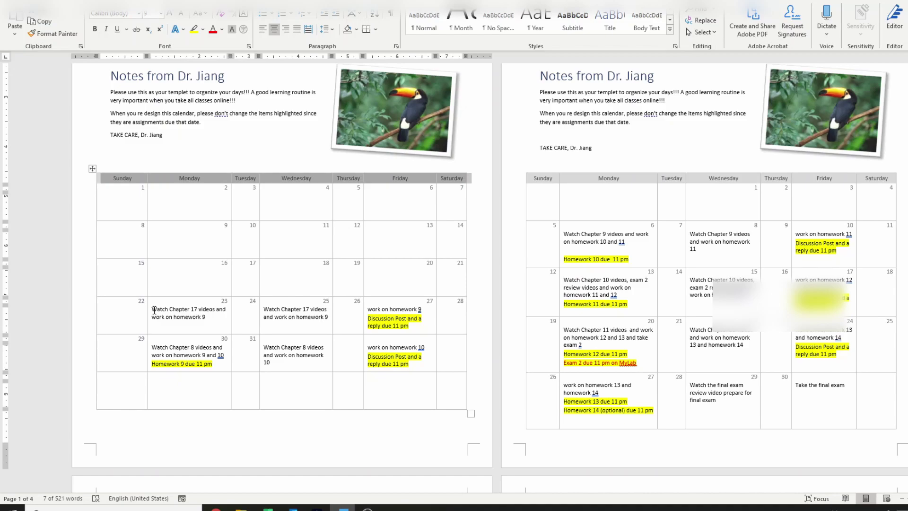
left_click_drag(154, 310, 226, 315)
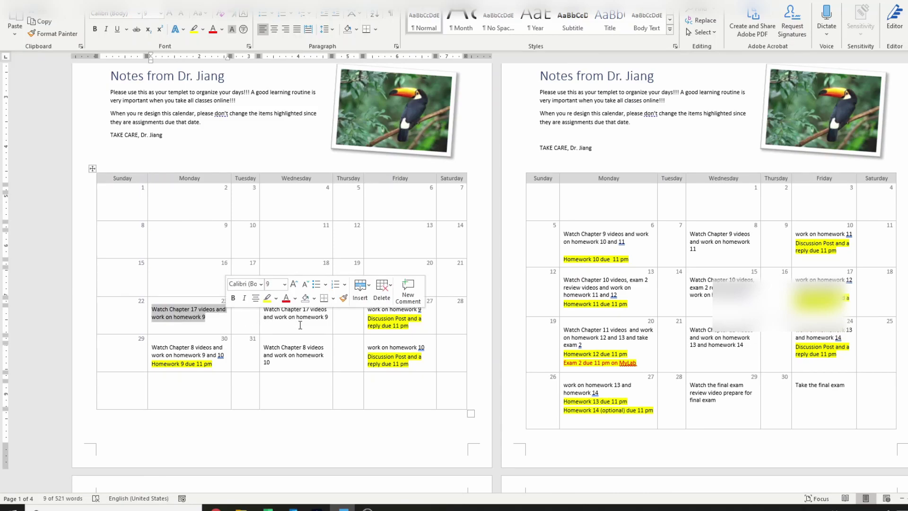
left_click(396, 318)
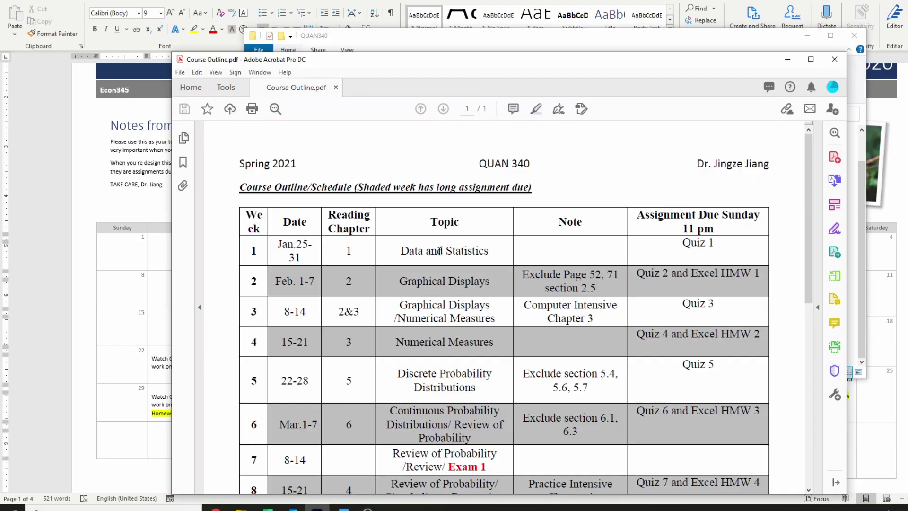
- Maximize Course Outline.pdf in Acrobat and examine the QUAN 340 schedule's weekly topics and assignment due dates
left_click(813, 61)
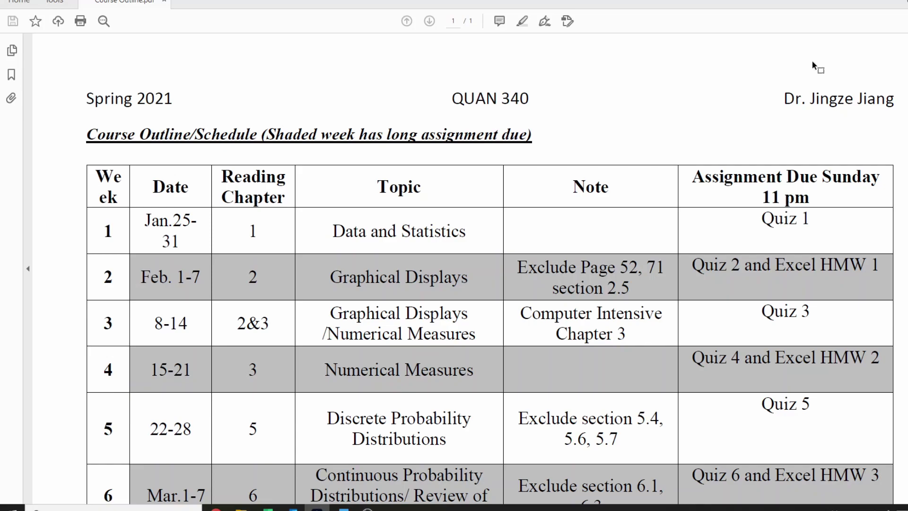
scroll(791, 100, "down", 2)
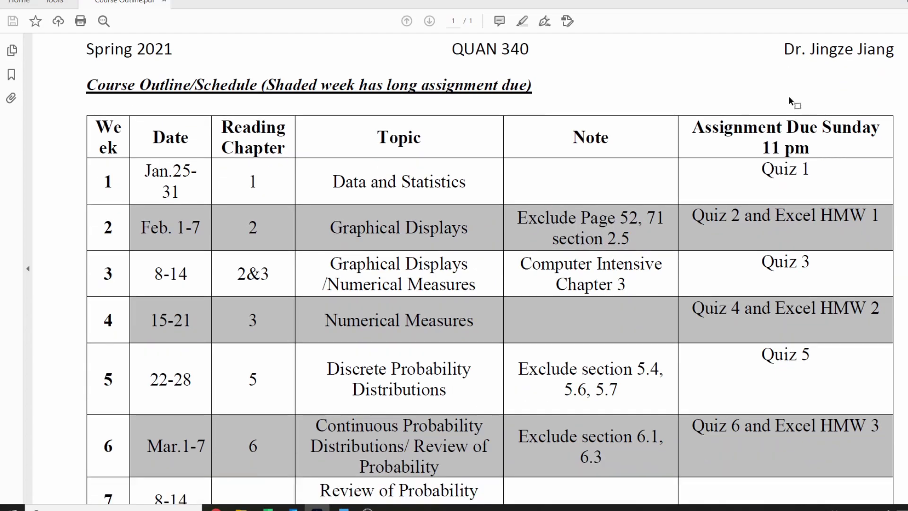
scroll(698, 163, "up", 2)
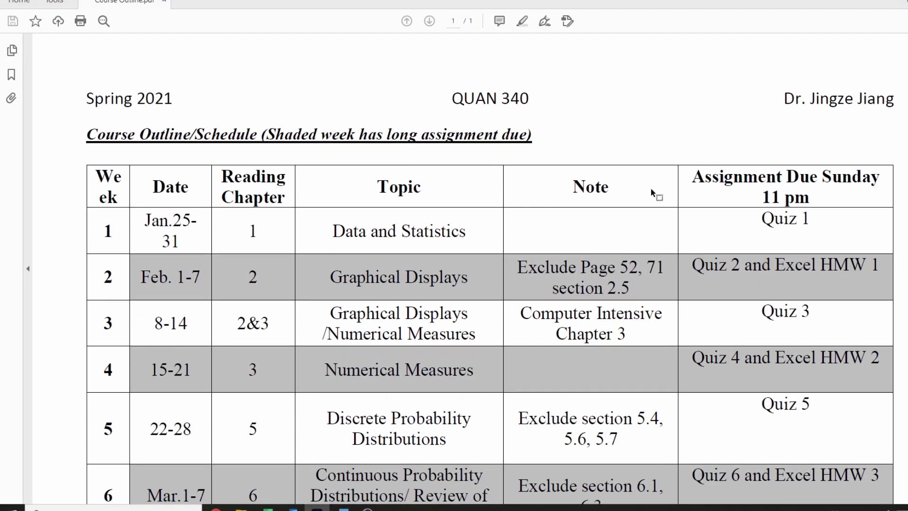
scroll(707, 297, "down", 2)
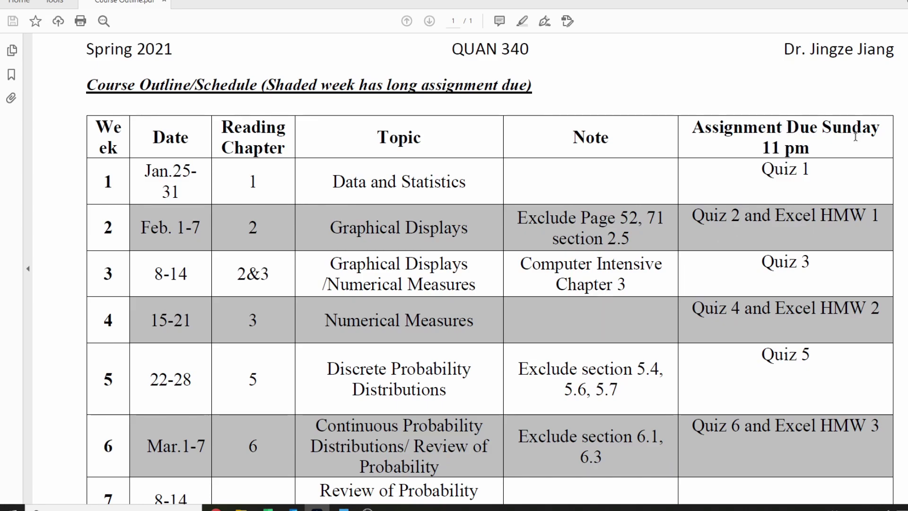
scroll(560, 205, "up", 1)
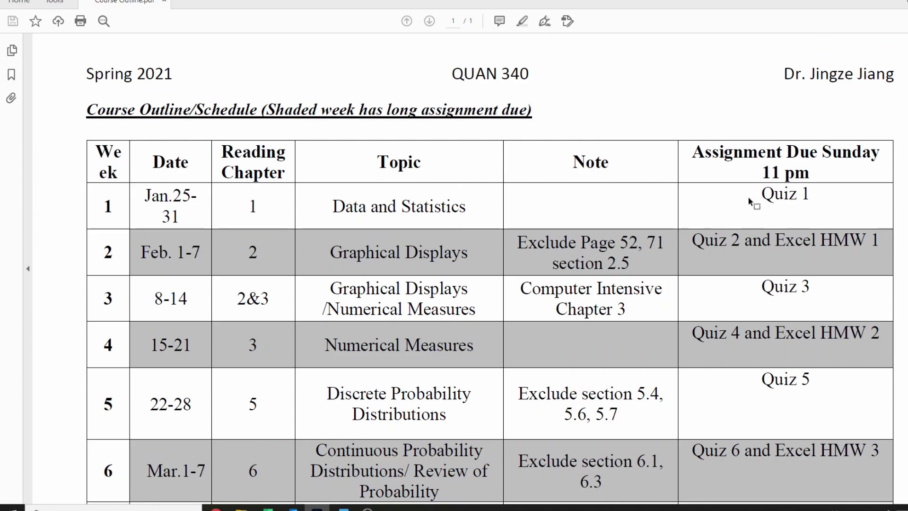